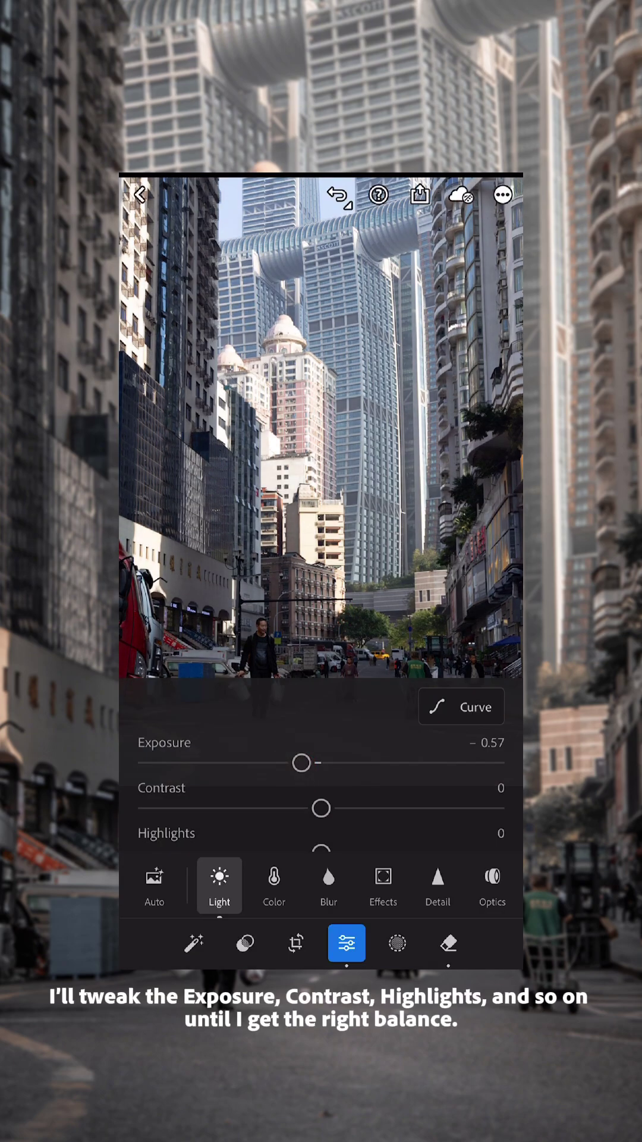
# - Set Contrast +41, Highlights -93, Shadows +88, Whites -87 and Blacks +83
pyautogui.moveTo(303, 759)
pyautogui.mouseDown()
pyautogui.moveTo(388, 824)
pyautogui.moveTo(401, 819)
pyautogui.mouseUp()
pyautogui.moveTo(318, 788); pyautogui.dragTo(152, 791)
pyautogui.moveTo(319, 836)
pyautogui.mouseDown()
pyautogui.moveTo(436, 789)
pyautogui.moveTo(491, 808)
pyautogui.mouseUp()
pyautogui.moveTo(318, 788)
pyautogui.mouseDown()
pyautogui.moveTo(179, 788)
pyautogui.moveTo(465, 802)
pyautogui.mouseUp()
# - Warm the temperature to 5420K and mute Saturation to -10 and Vibrance to -8
pyautogui.click(273, 888)
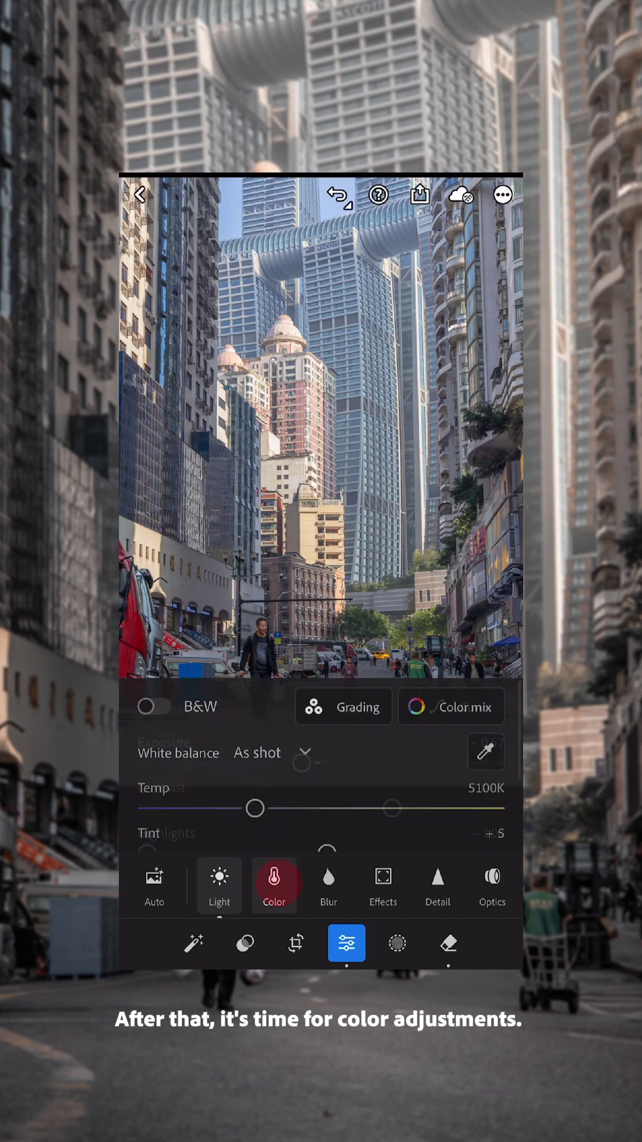
pyautogui.moveTo(265, 815); pyautogui.dragTo(282, 818)
pyautogui.moveTo(323, 833); pyautogui.dragTo(290, 847)
pyautogui.moveTo(324, 767); pyautogui.dragTo(296, 801)
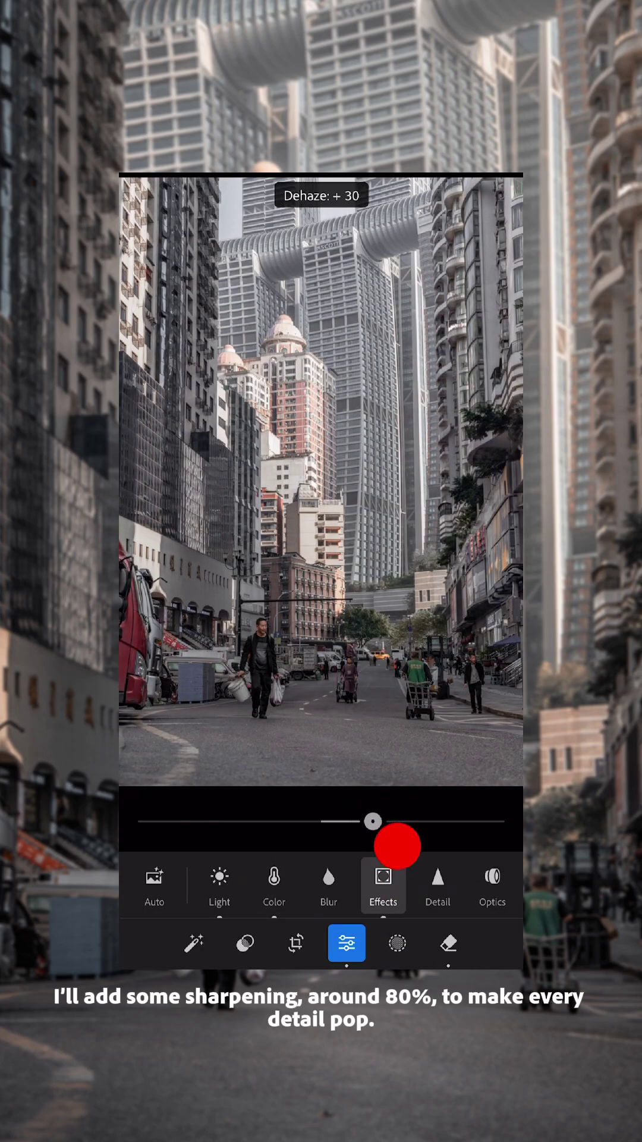
# - Increase Detail sharpening to 71
pyautogui.click(437, 882)
pyautogui.moveTo(237, 734)
pyautogui.mouseDown()
pyautogui.moveTo(273, 746)
pyautogui.moveTo(326, 751)
pyautogui.mouseUp()
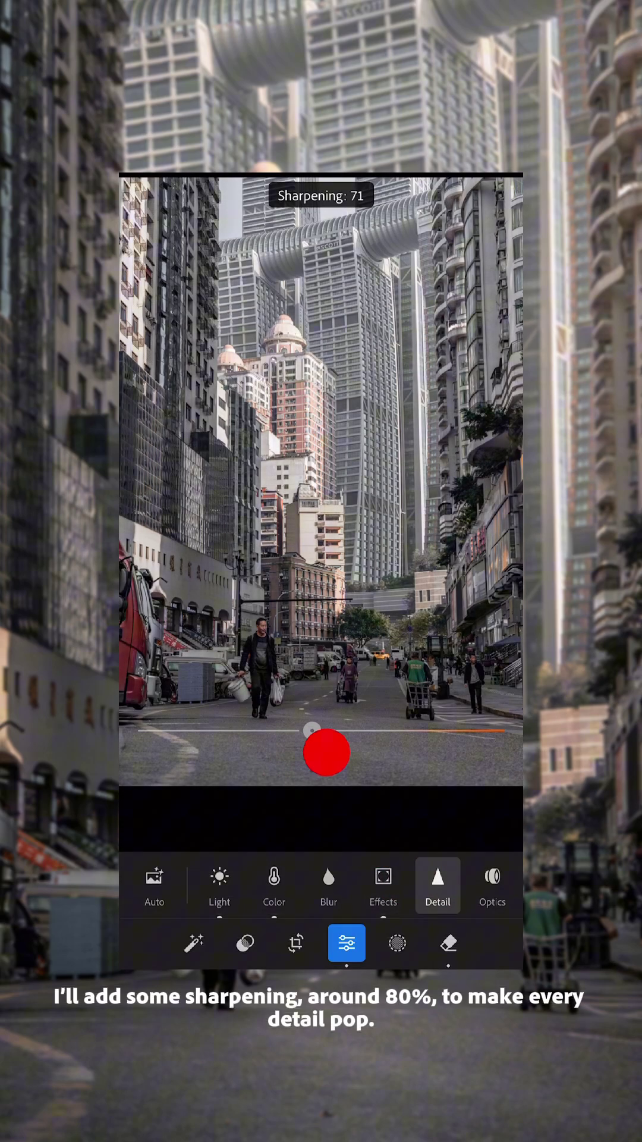
pyautogui.click(312, 755)
# - Add a radial gradient mask, reposition its centre, and reduce Dehaze inside it
pyautogui.click(140, 931)
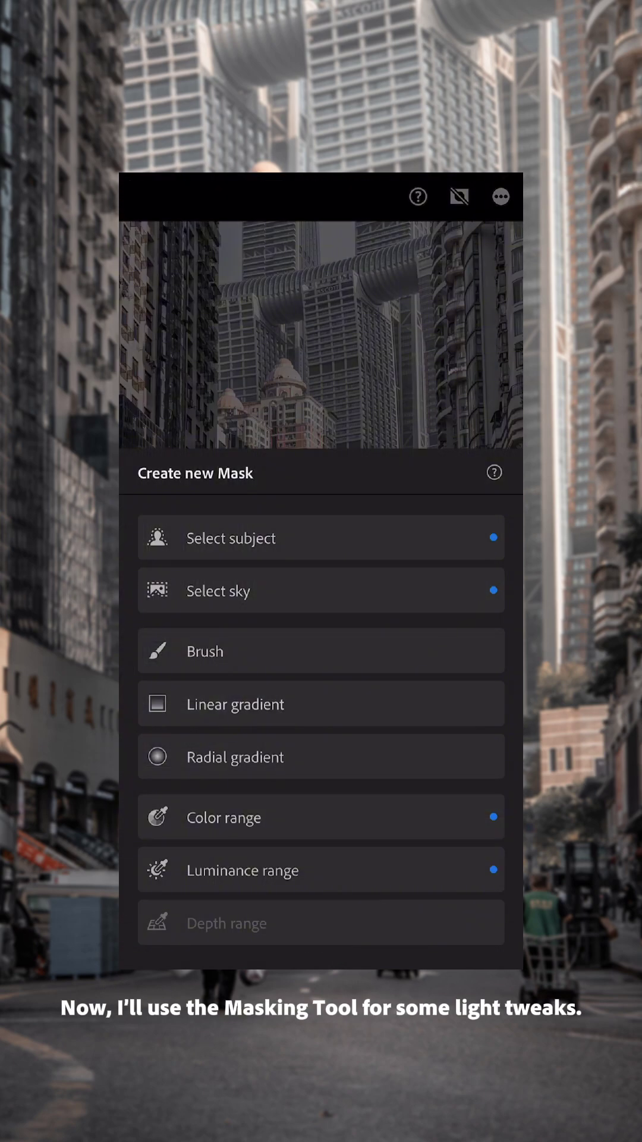
pyautogui.click(313, 755)
pyautogui.moveTo(511, 437); pyautogui.dragTo(383, 420)
pyautogui.click(269, 892)
pyautogui.click(321, 892)
pyautogui.moveTo(321, 826)
pyautogui.mouseDown()
pyautogui.moveTo(274, 835)
pyautogui.moveTo(252, 826)
pyautogui.mouseUp()
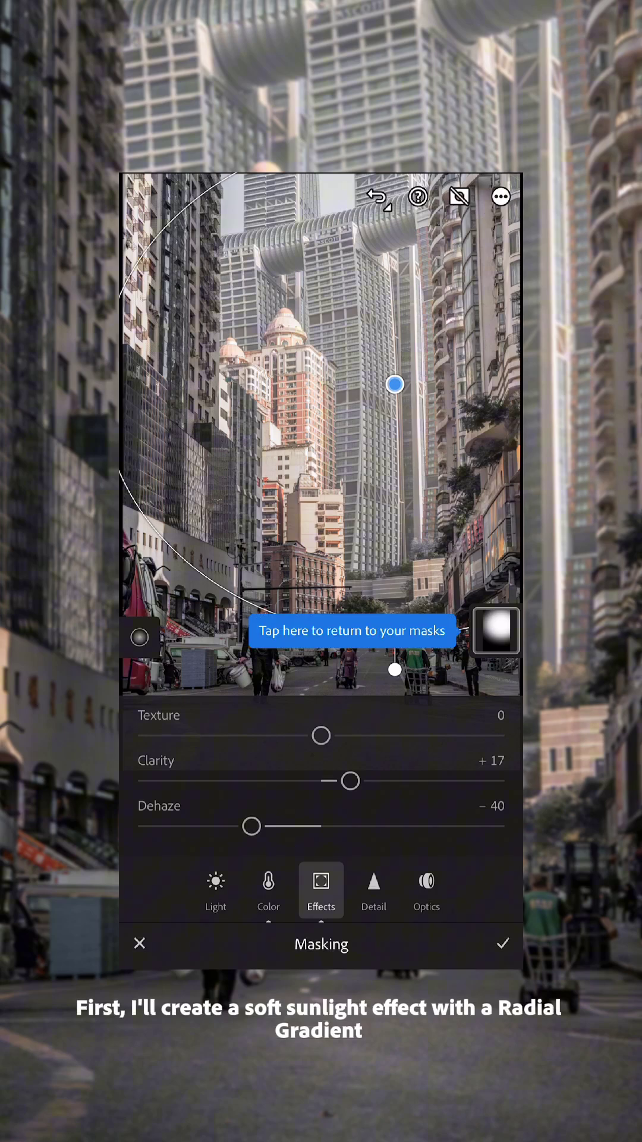
pyautogui.click(497, 630)
# - Add a linear gradient mask with Exposure +0.32, then add another radial gradient mask
pyautogui.click(490, 737)
pyautogui.moveTo(288, 688); pyautogui.dragTo(437, 477)
pyautogui.moveTo(374, 674); pyautogui.dragTo(335, 674)
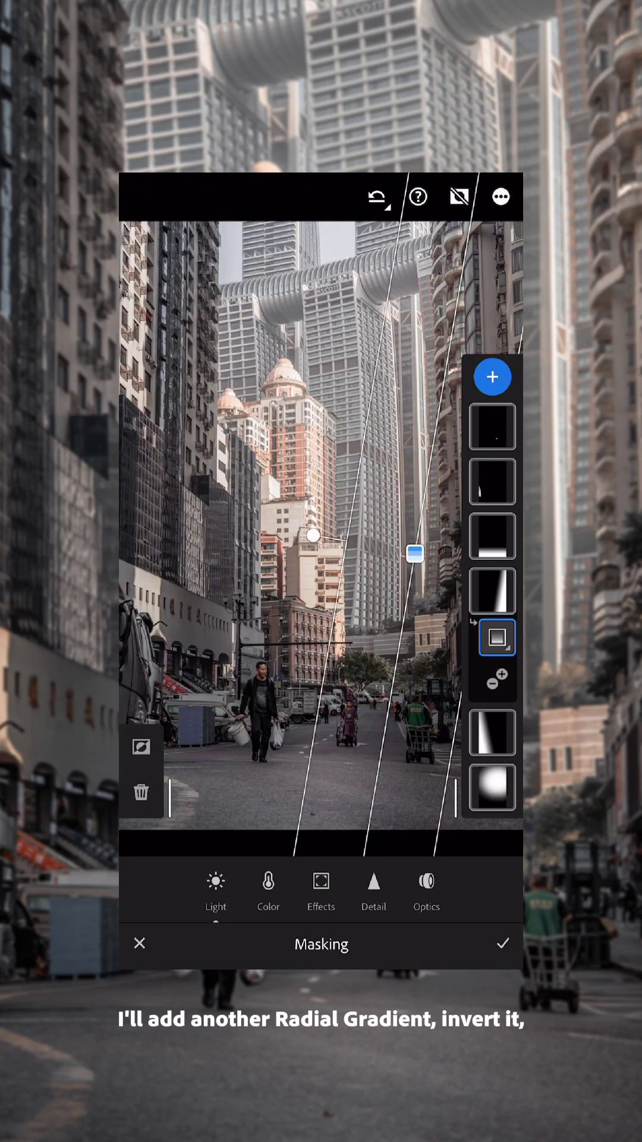
pyautogui.click(492, 375)
pyautogui.click(230, 757)
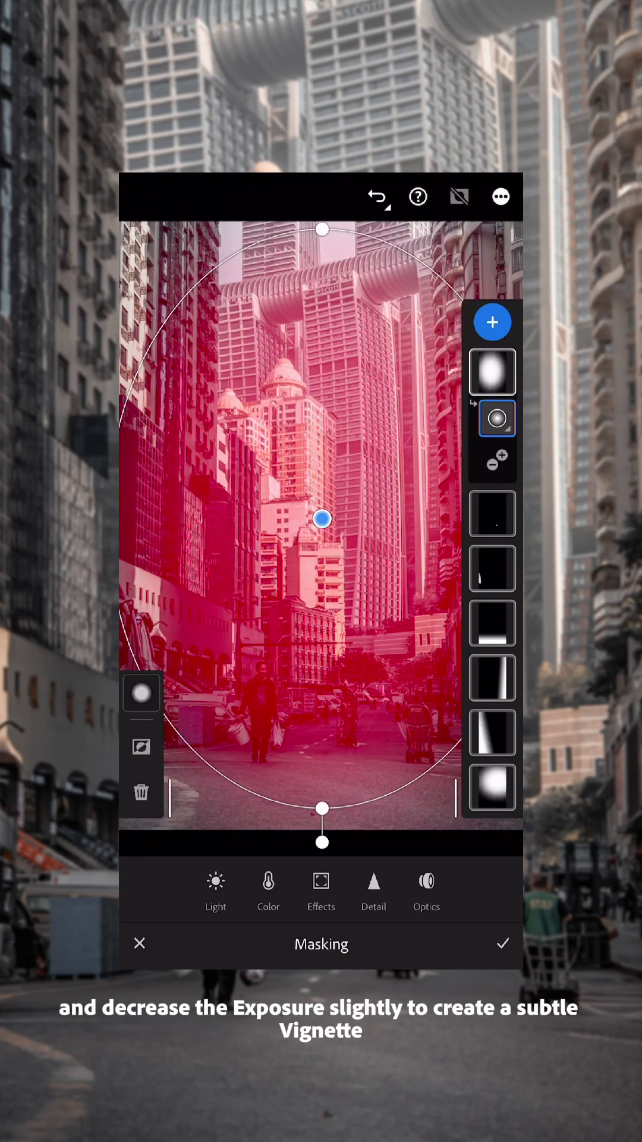